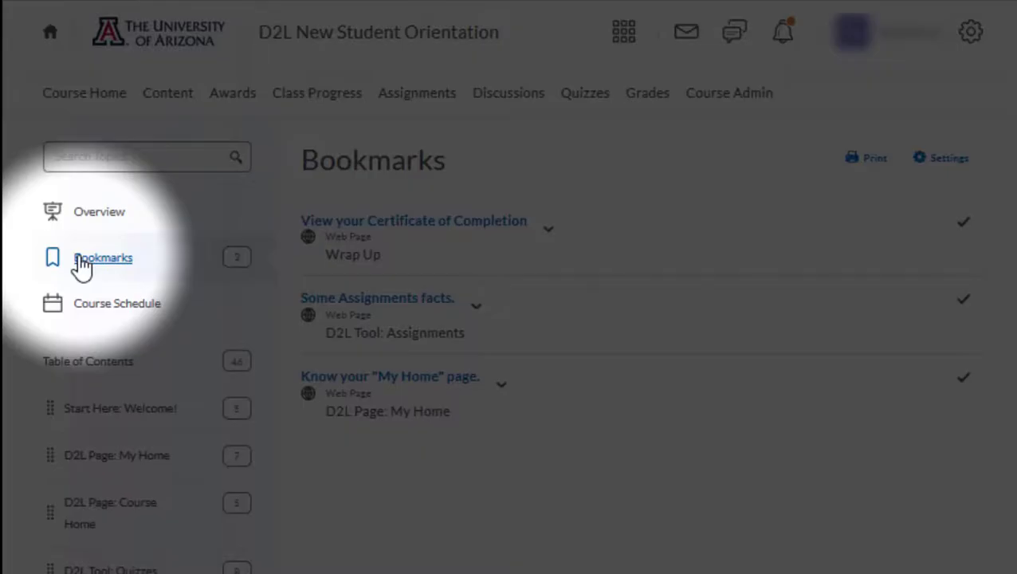
# View the course schedule, and enable the end date in the item's availability settings.
pyautogui.click(88, 311)
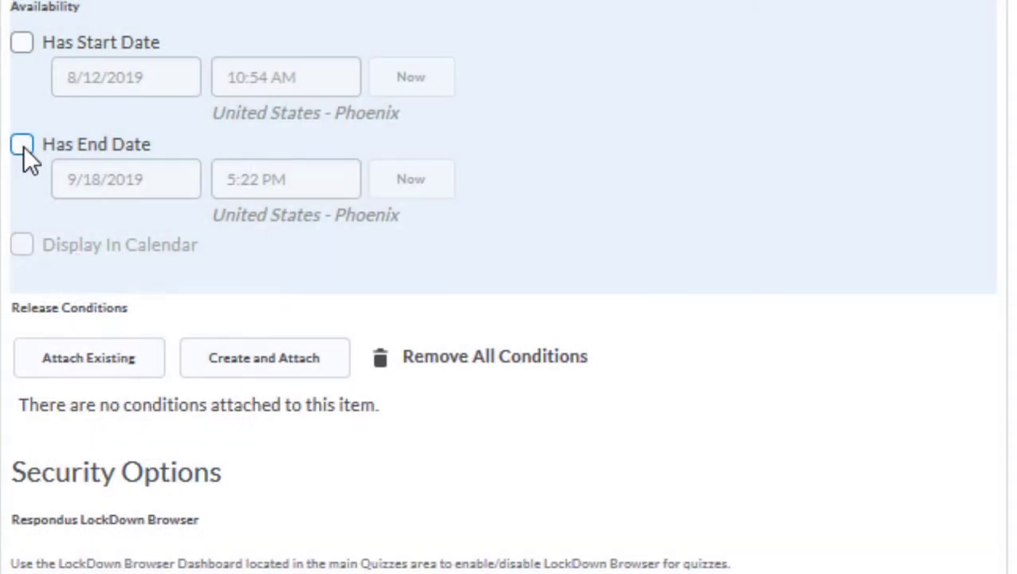
pyautogui.click(21, 144)
pyautogui.click(190, 197)
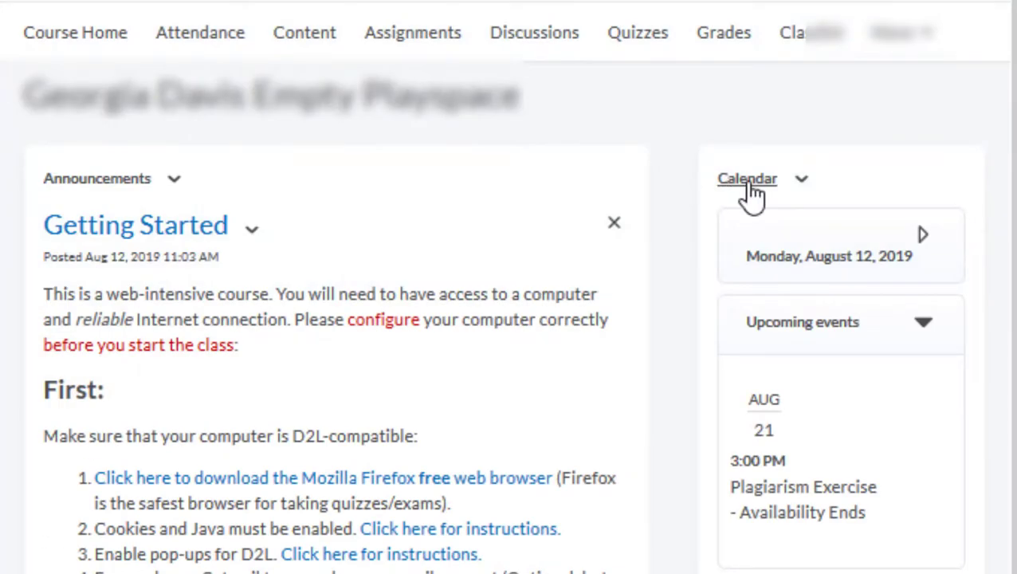
# Open the course calendar and the Start Here: Welcome! module of the orientation course.
pyautogui.click(748, 180)
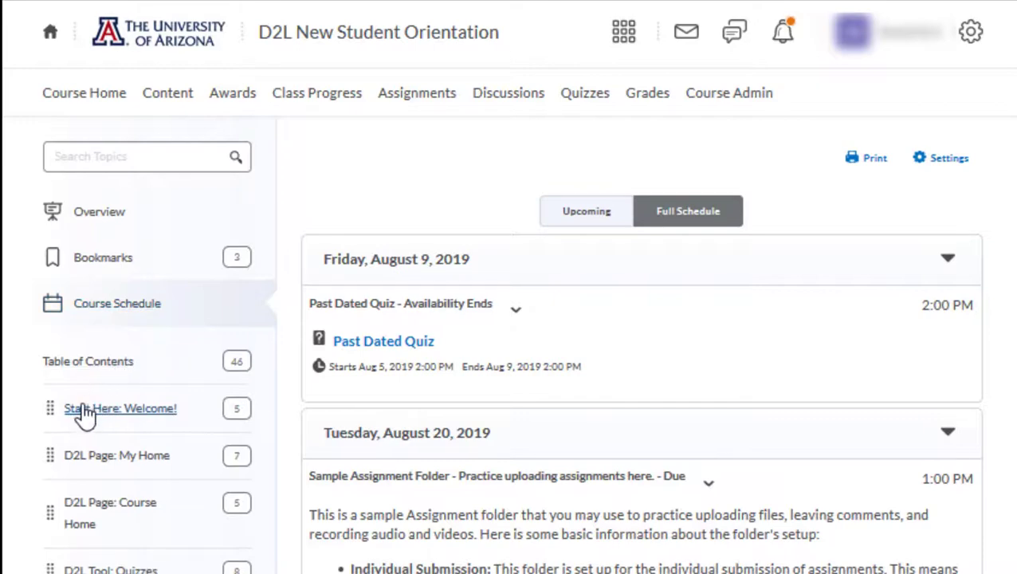
pyautogui.click(83, 415)
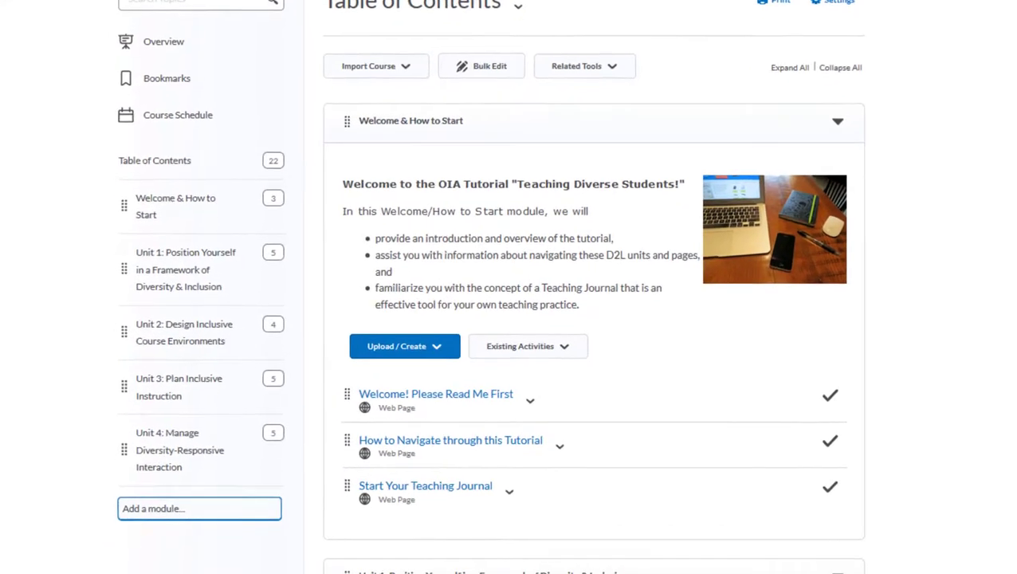
# Add a new module named Resources to the course's table of contents.
pyautogui.click(145, 501)
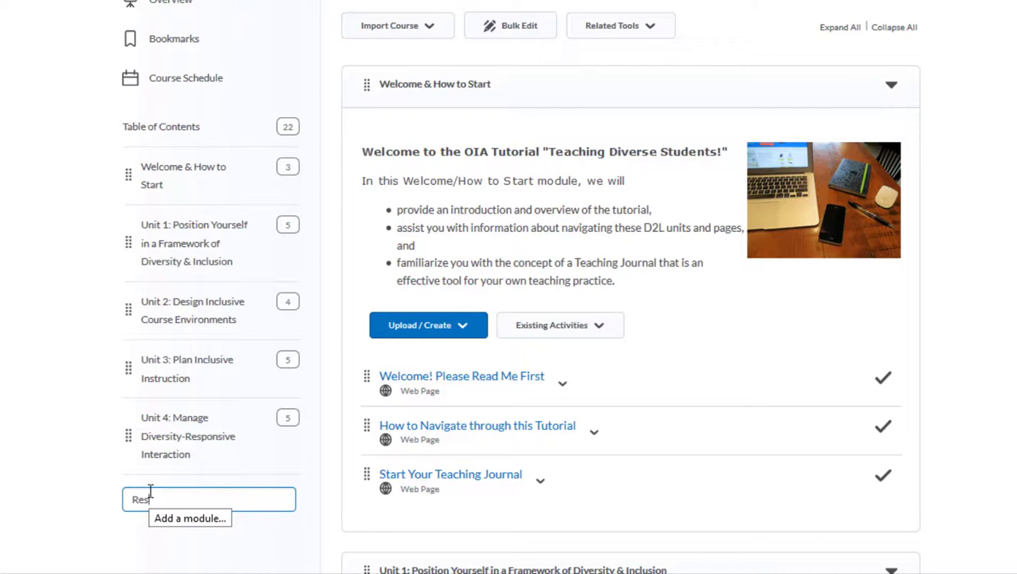
pyautogui.write('Resources')
pyautogui.press('Return')
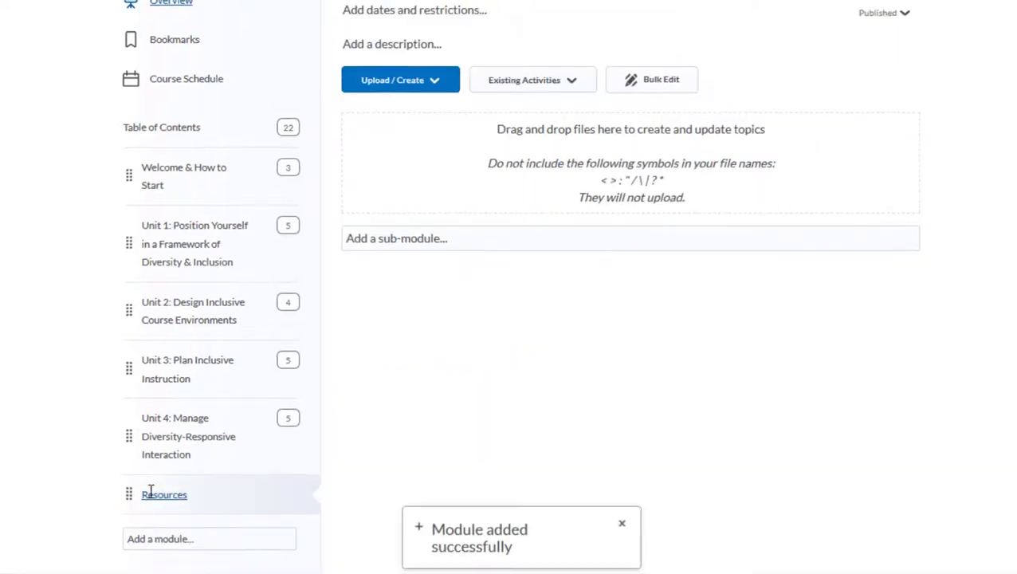
# Open the Resources module's title, dates and restrictions, and description for editing.
pyautogui.click(396, 0)
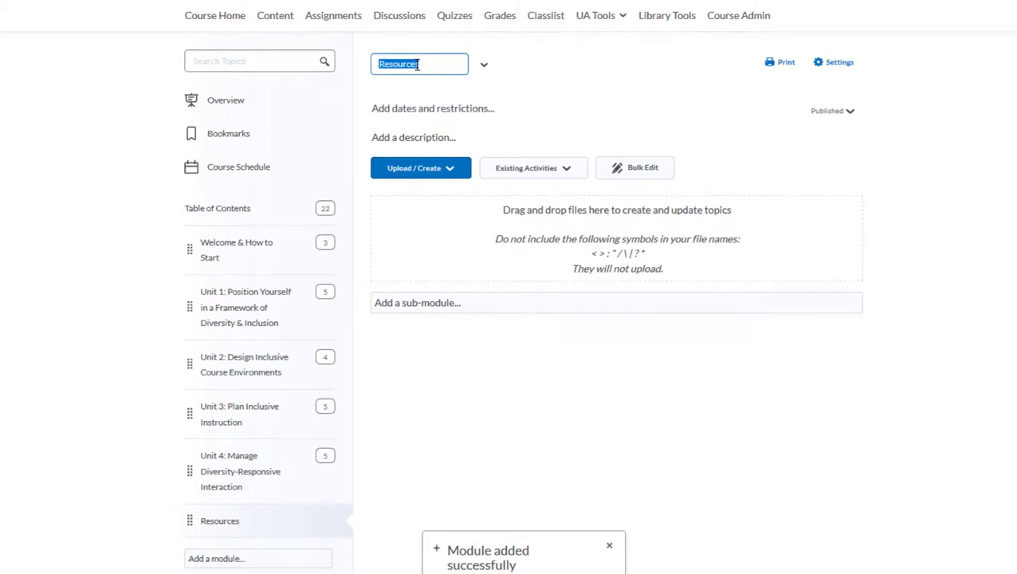
pyautogui.click(419, 110)
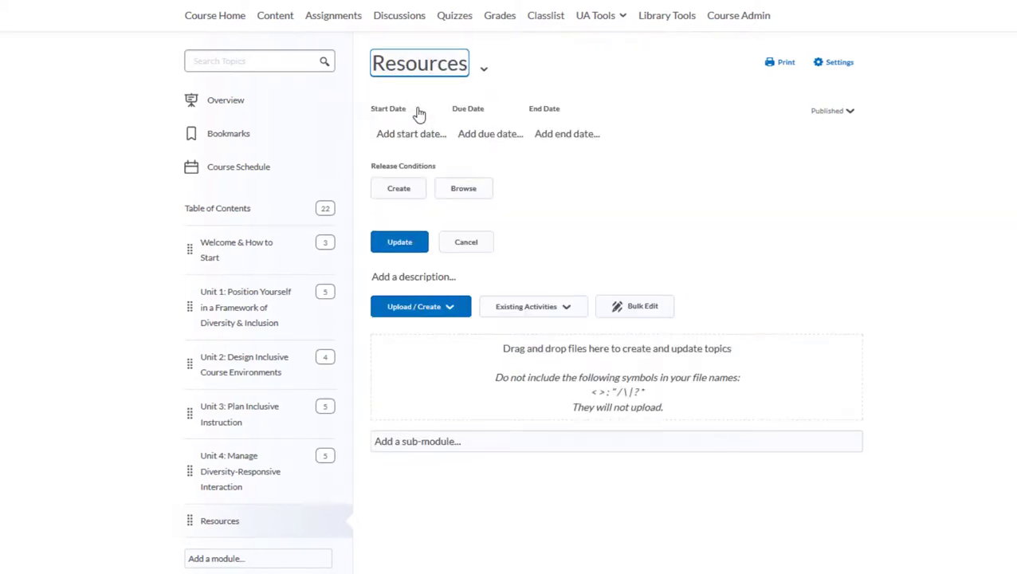
pyautogui.click(434, 277)
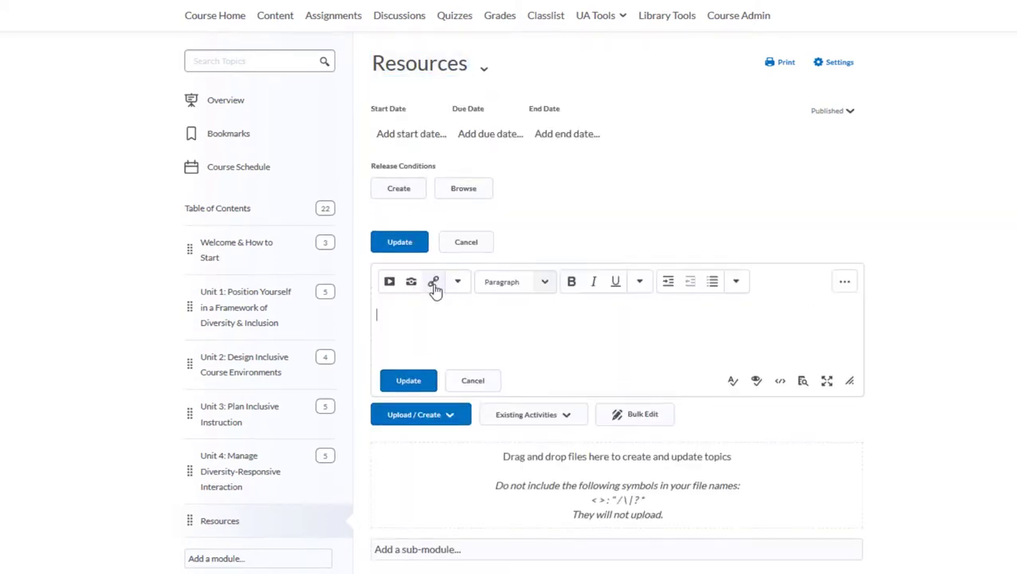
# Add a sub-module named Print Resources to the Resources module.
pyautogui.click(429, 554)
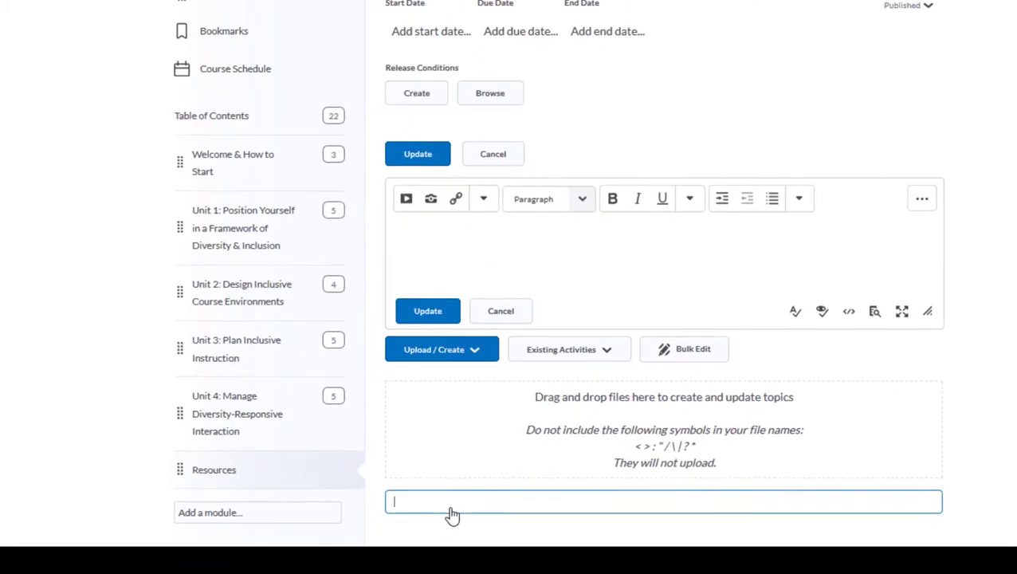
pyautogui.write('Print Res')
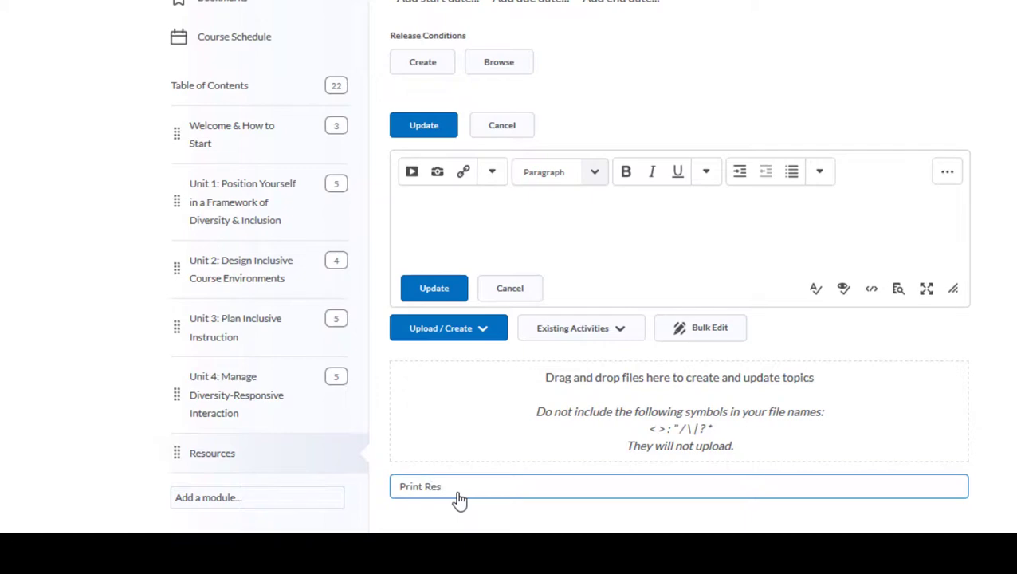
pyautogui.write('ources')
pyautogui.press('Return')
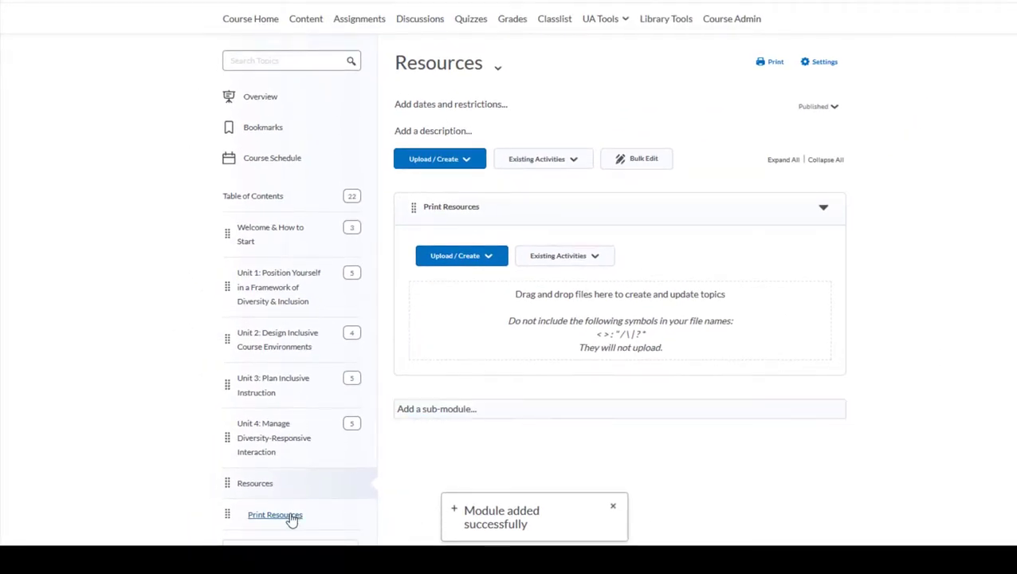
# Open the Print Resources sub-module and its title and description for editing.
pyautogui.click(291, 517)
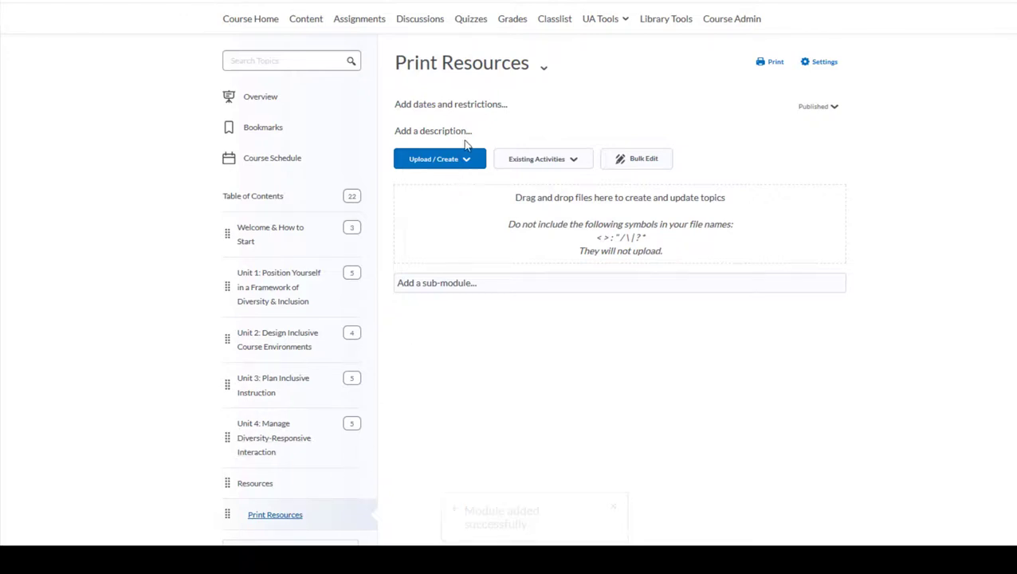
pyautogui.click(481, 71)
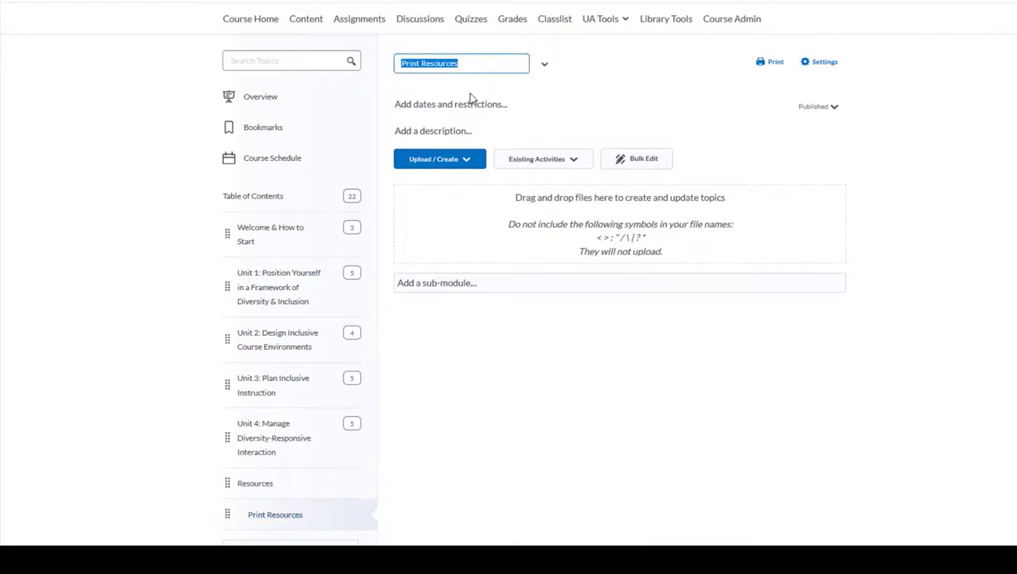
pyautogui.click(463, 133)
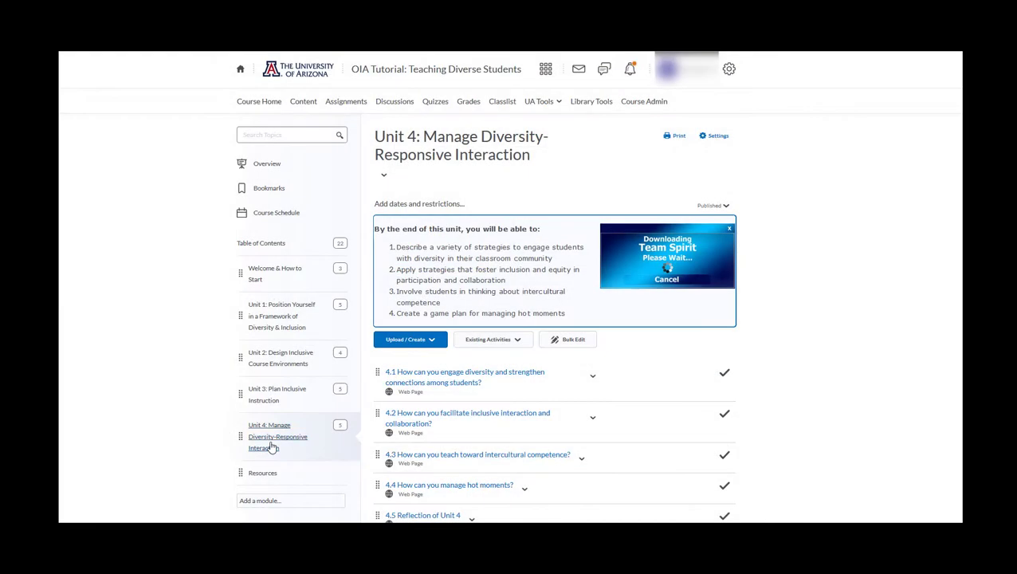
# Delete the fourth objective, "Create a game plan for managing hot moments", from the Unit 4 description and save the description.
pyautogui.click(470, 291)
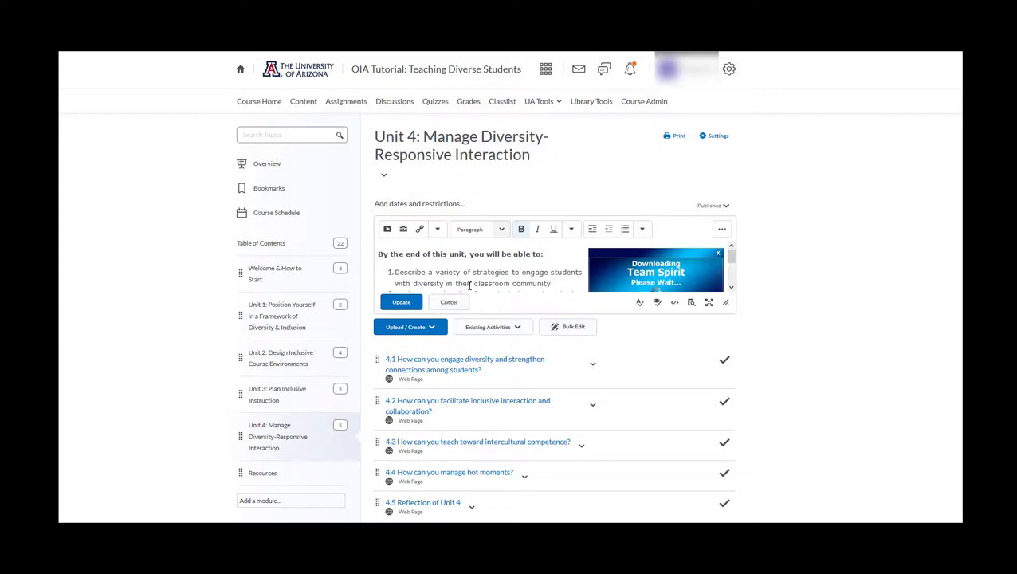
pyautogui.scroll(-2, 470, 284)
pyautogui.moveTo(581, 281); pyautogui.dragTo(384, 284)
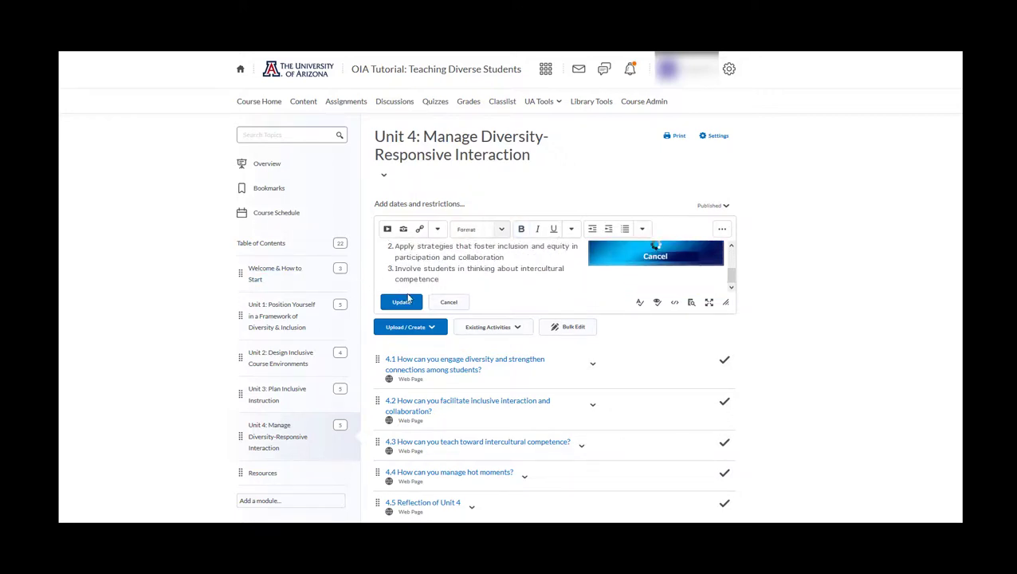
pyautogui.click(407, 305)
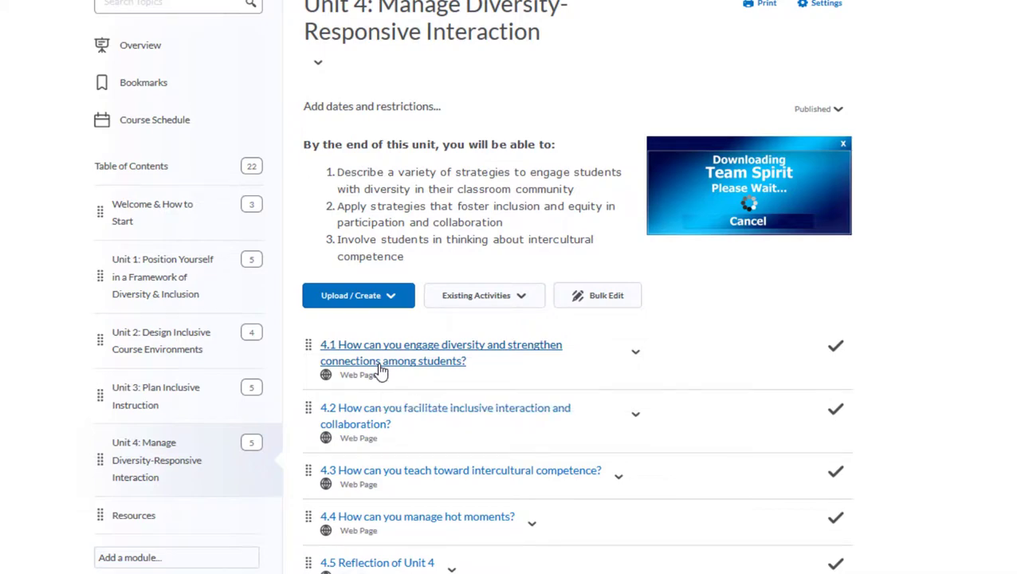
# Open Unit 4's topic 4.1 and page forward through the topics that follow it.
pyautogui.click(381, 371)
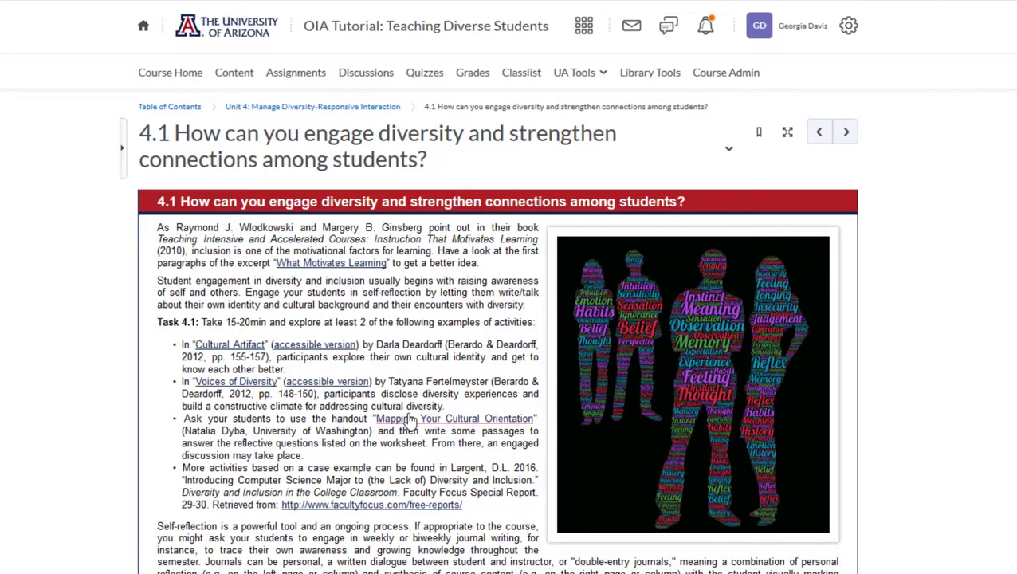
pyautogui.click(846, 132)
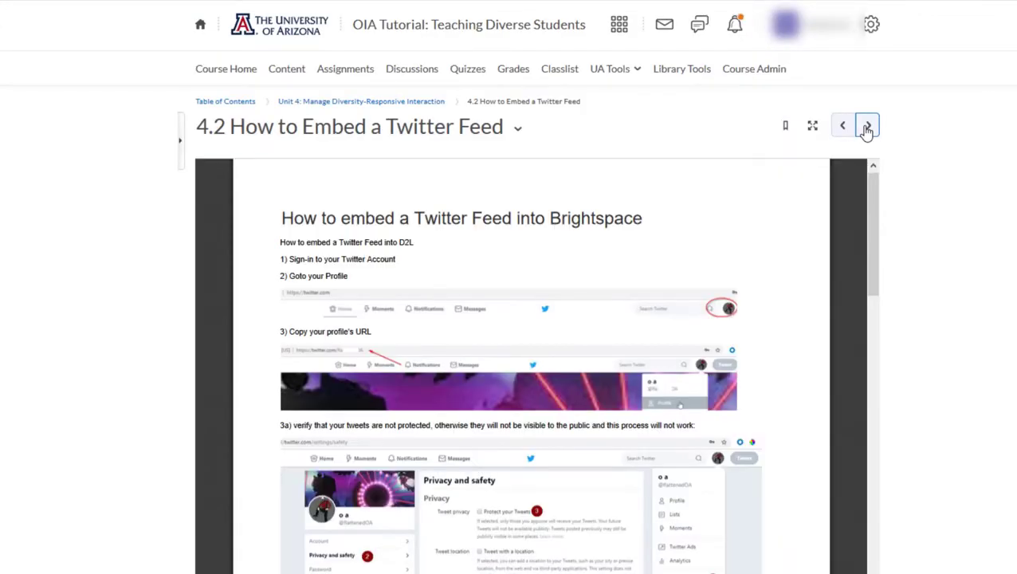
pyautogui.click(867, 127)
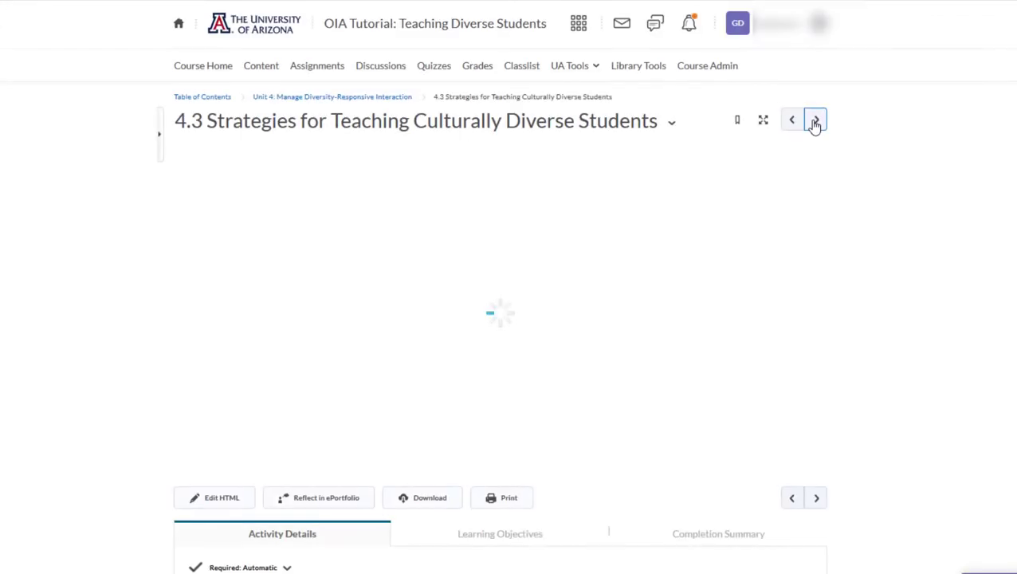
pyautogui.click(815, 125)
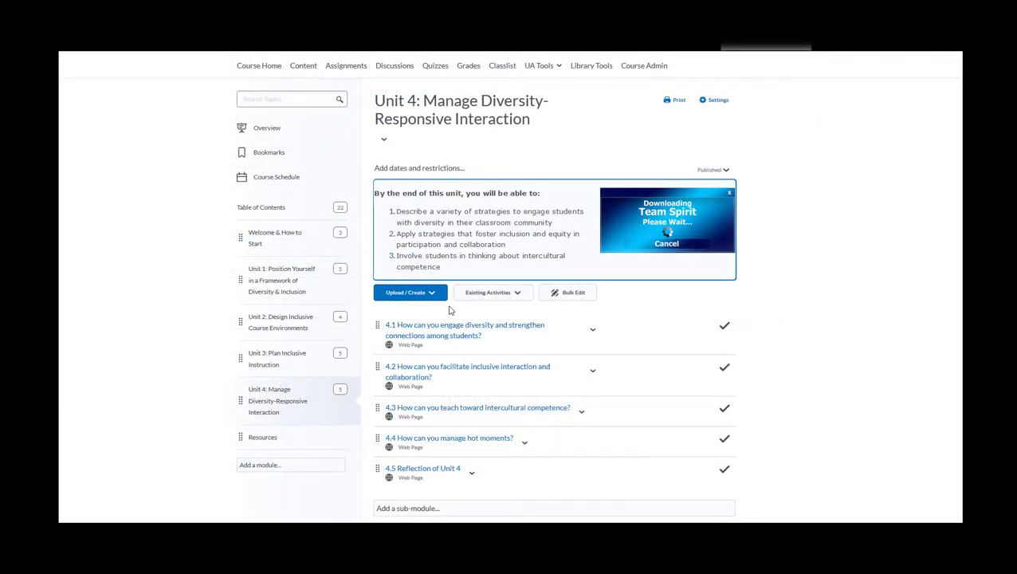
# Examine the options in Unit 4 for uploading or creating content and for adding existing activities.
pyautogui.click(432, 292)
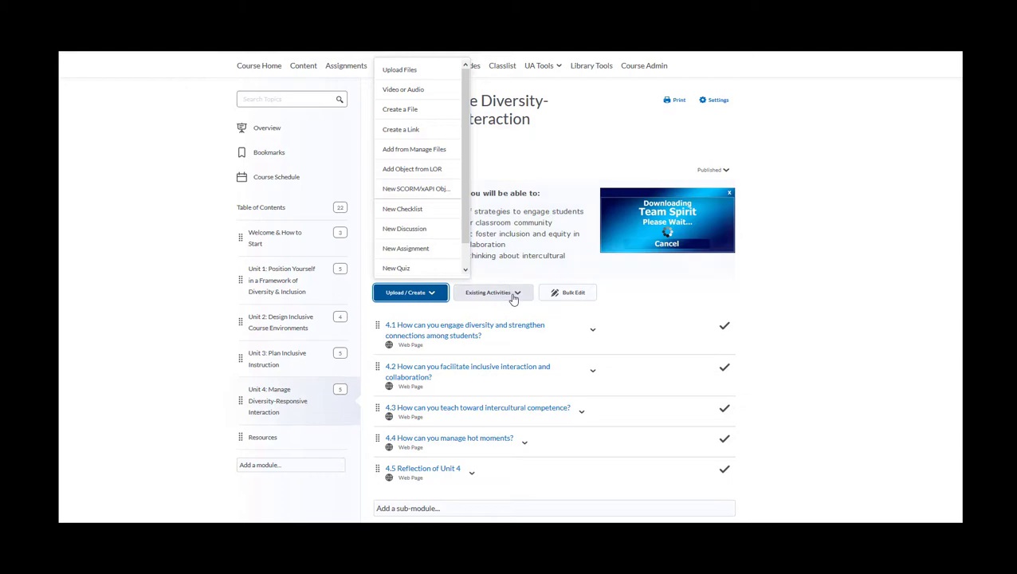
pyautogui.click(515, 295)
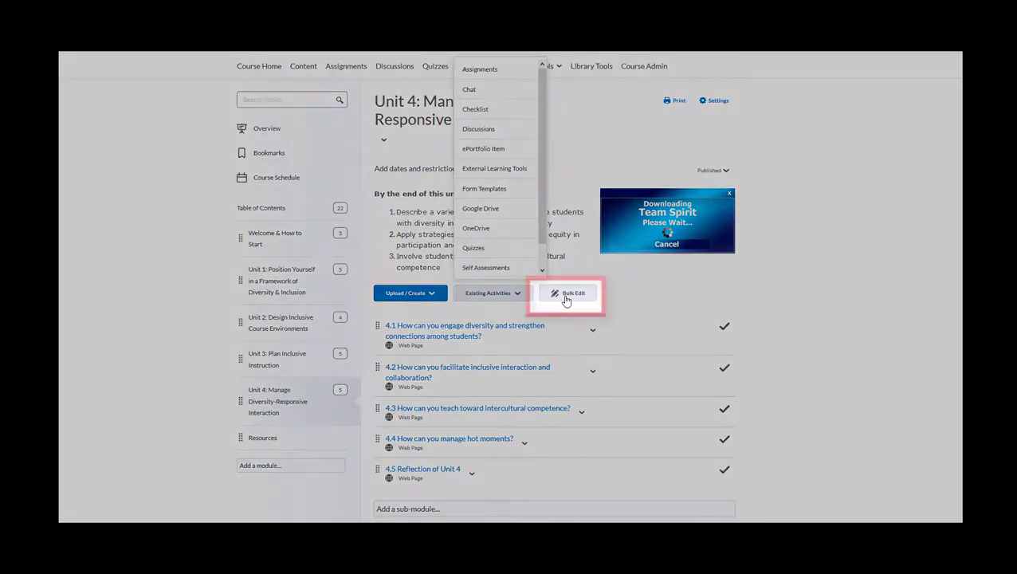
# Turn on bulk editing for Unit 4 and open the title of topic 4.1 for editing.
pyautogui.click(566, 300)
pyautogui.click(567, 295)
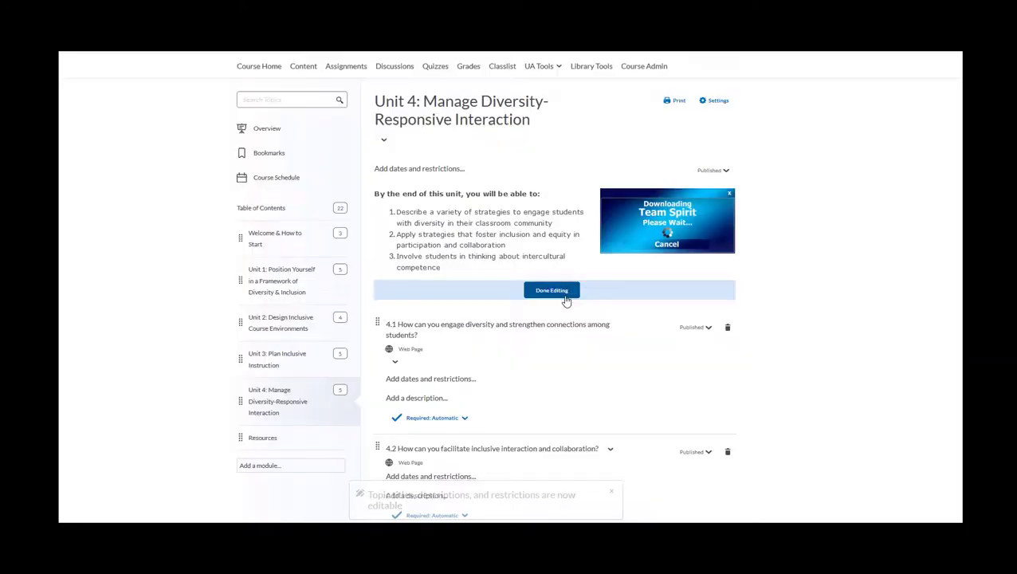
pyautogui.click(489, 330)
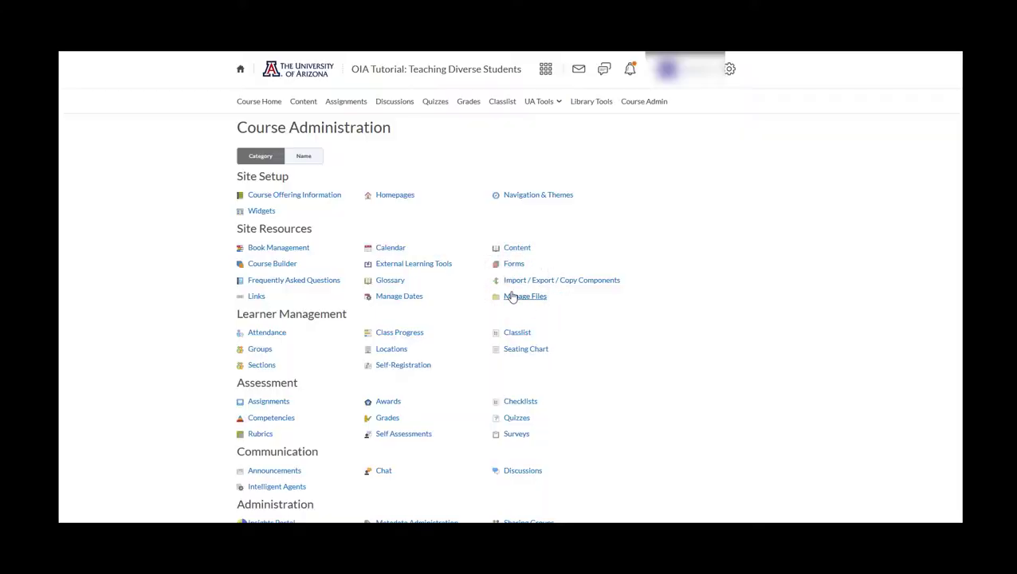
# Open the course's Manage Files area, and remove topic 4.5 Reflection of Unit 4 from Content while keeping its associated file.
pyautogui.click(512, 297)
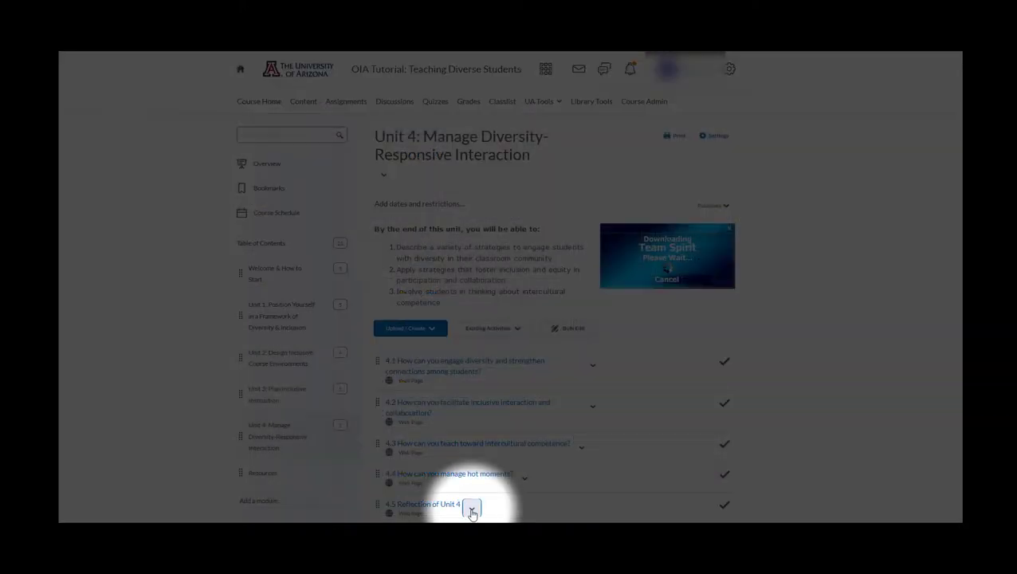
pyautogui.click(473, 511)
pyautogui.click(478, 492)
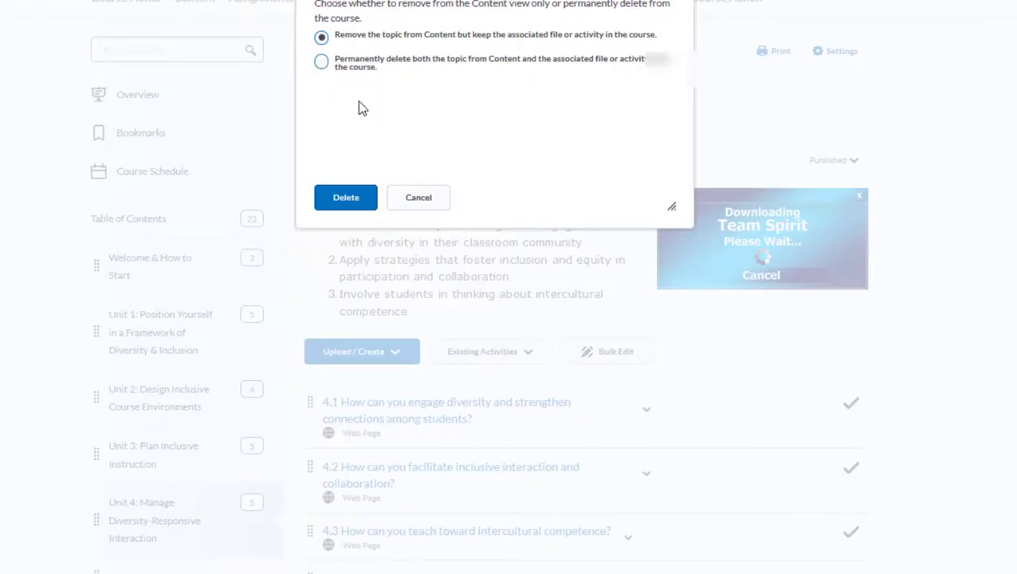
pyautogui.click(329, 206)
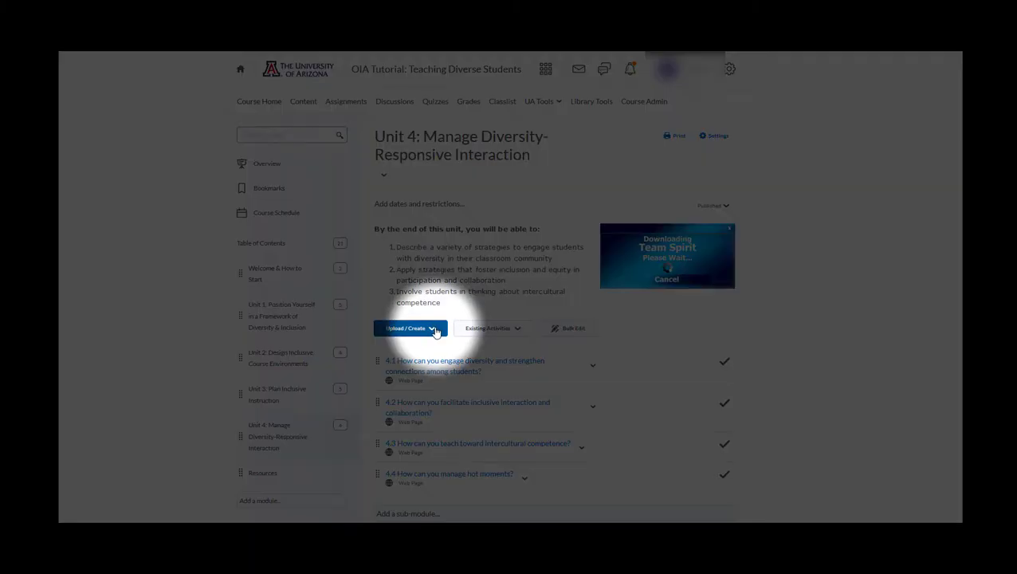
# Start adding a topic to Unit 4 from the files stored in Manage Files.
pyautogui.click(435, 330)
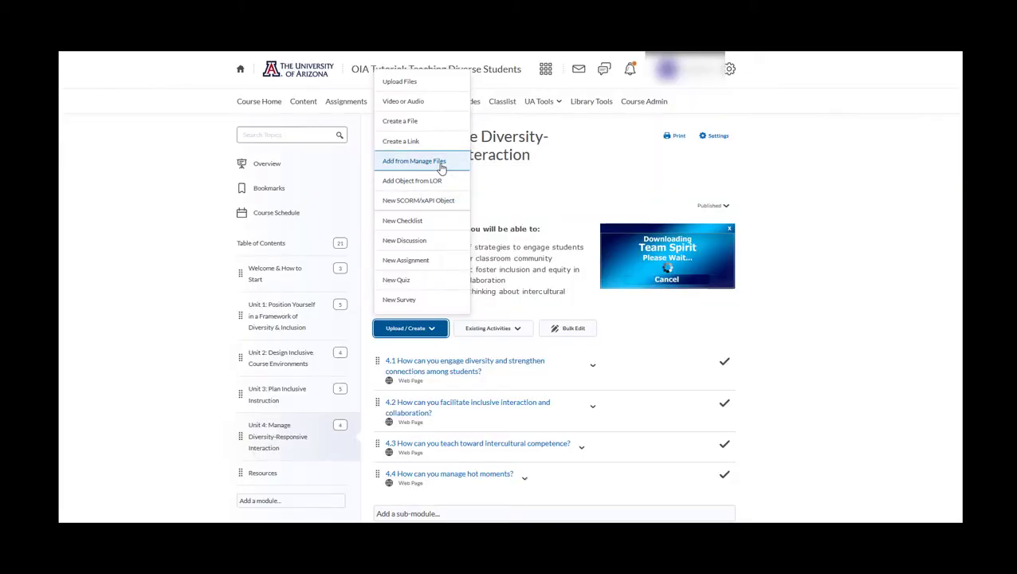
pyautogui.click(440, 169)
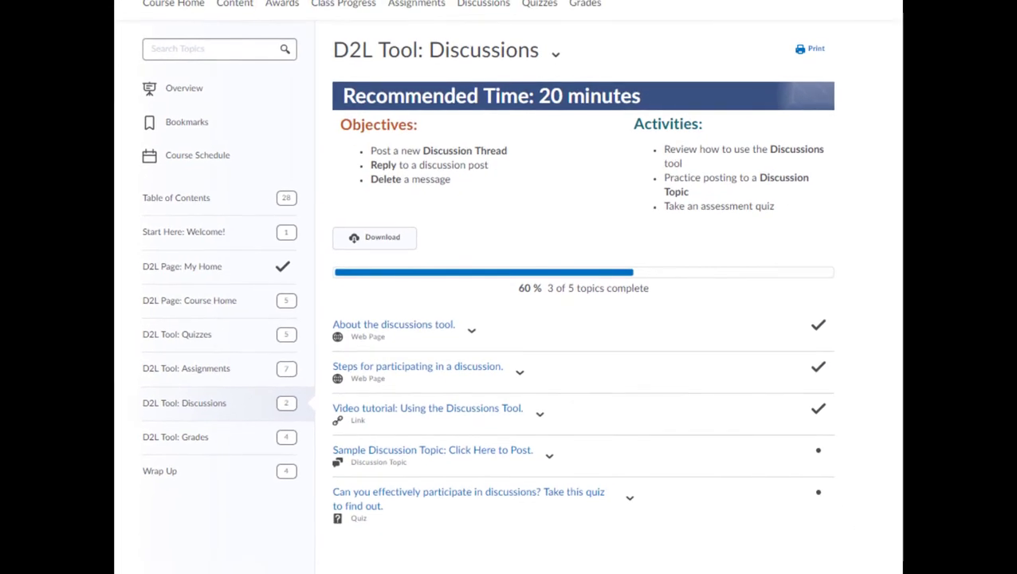
# Open the topic "Video tutorial: Using the Discussions Tool." in the Discussions module and bookmark it.
pyautogui.click(480, 409)
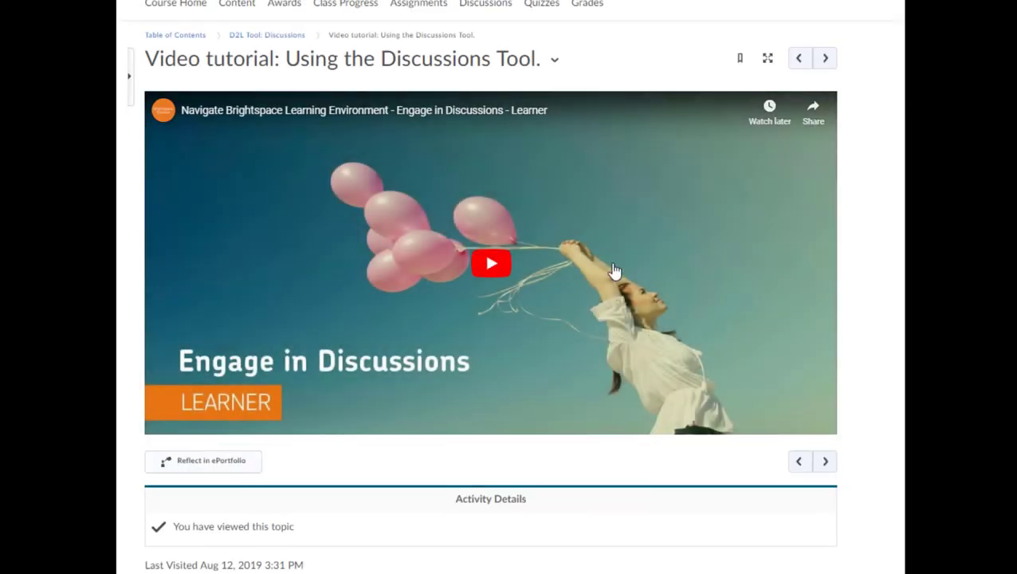
pyautogui.click(741, 61)
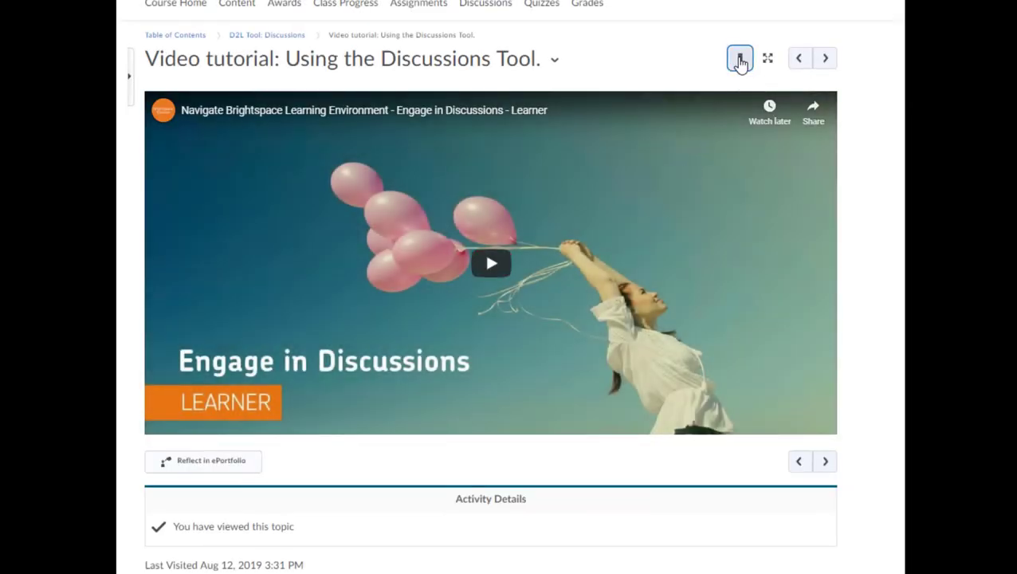